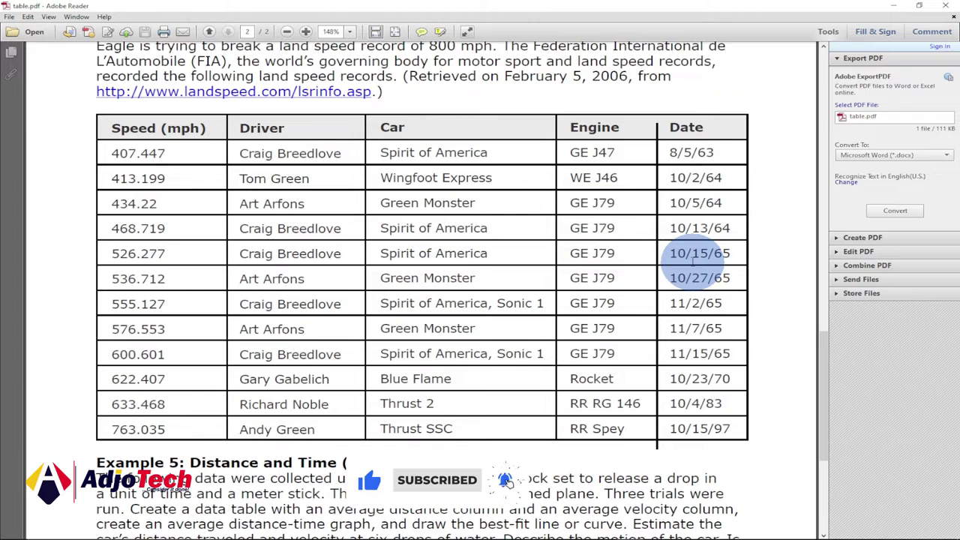
Scroll through table.pdf in Adobe Reader to look over its tables.
{"action": "scroll", "coordinate": [589, 263], "scroll_direction": "up", "scroll_amount": 3}
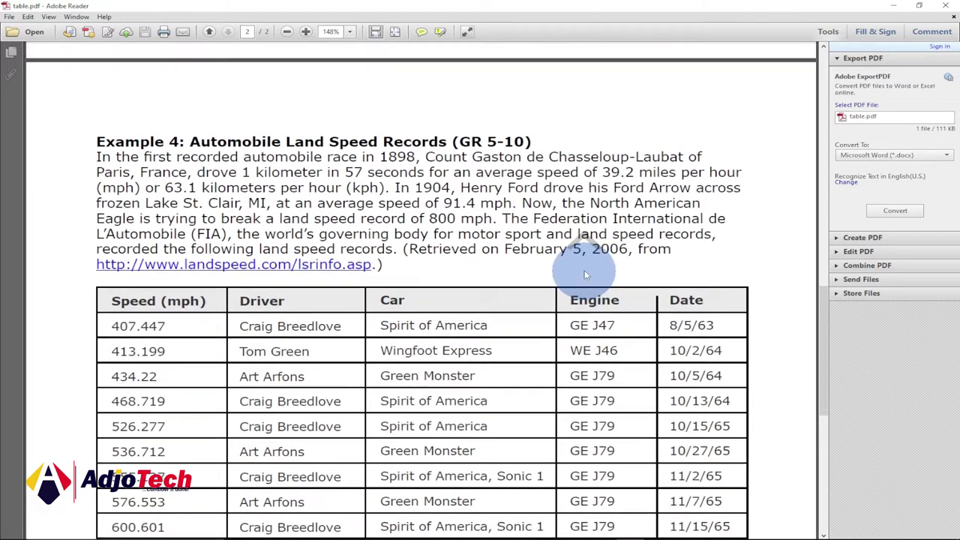
{"action": "scroll", "coordinate": [588, 264], "scroll_direction": "up", "scroll_amount": 10}
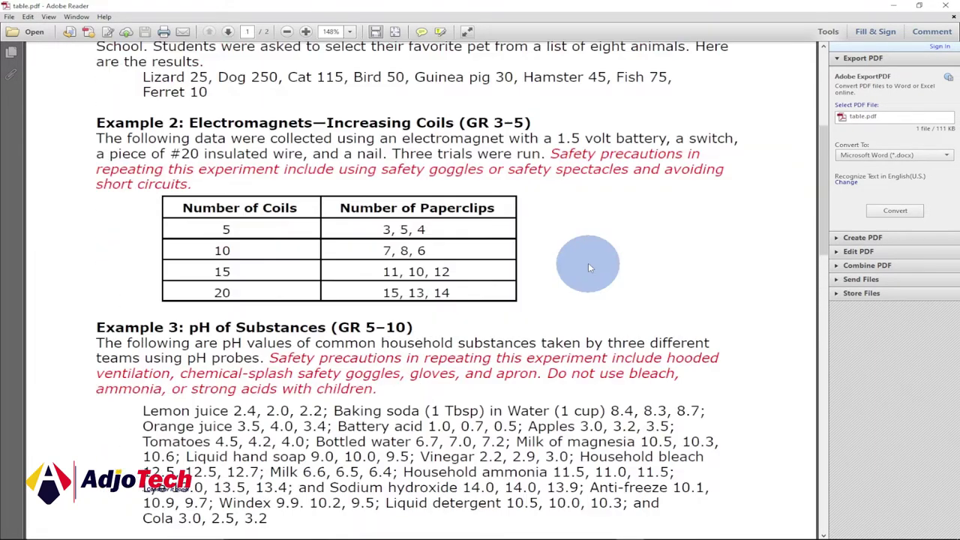
{"action": "scroll", "coordinate": [440, 247], "scroll_direction": "down", "scroll_amount": 4}
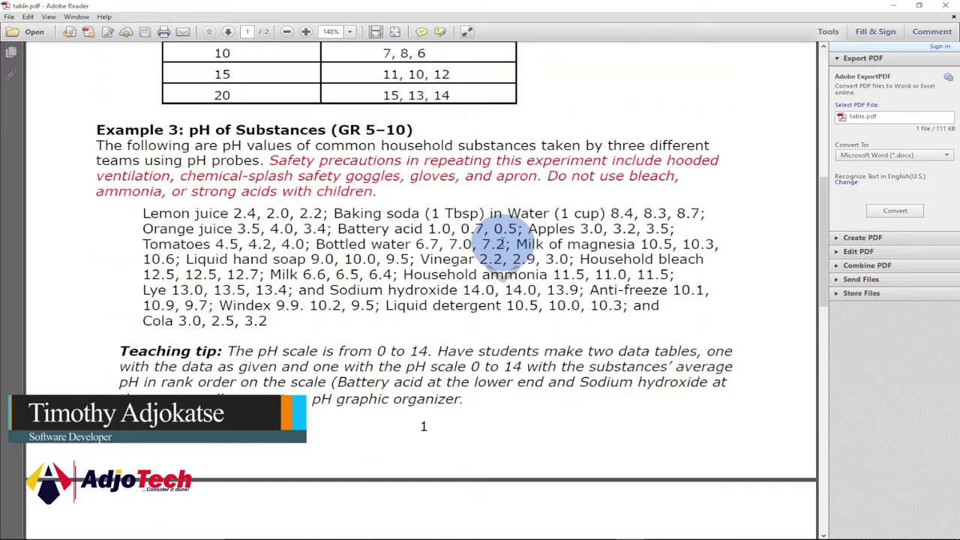
{"action": "scroll", "coordinate": [501, 234], "scroll_direction": "down", "scroll_amount": 8}
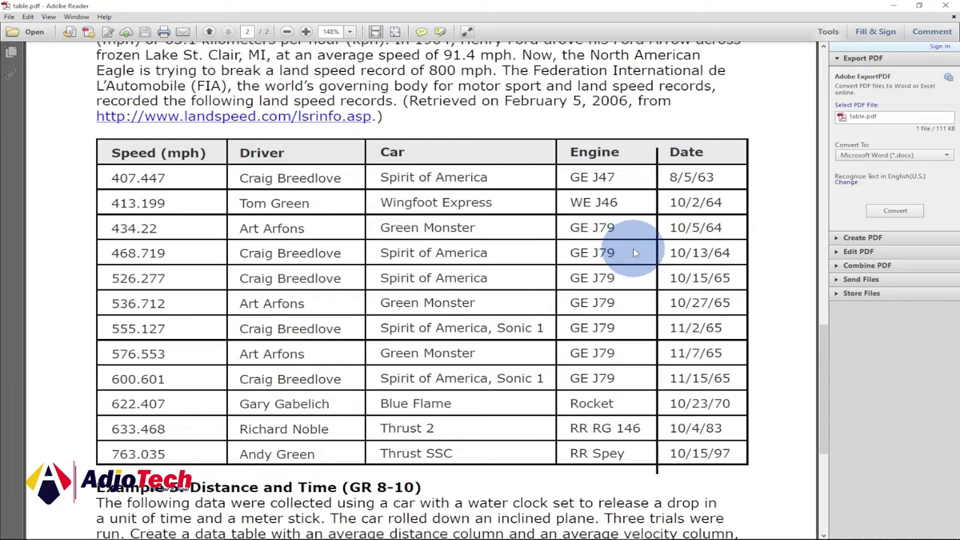
{"action": "scroll", "coordinate": [456, 251], "scroll_direction": "down", "scroll_amount": 1}
{"action": "scroll", "coordinate": [458, 251], "scroll_direction": "up", "scroll_amount": 3}
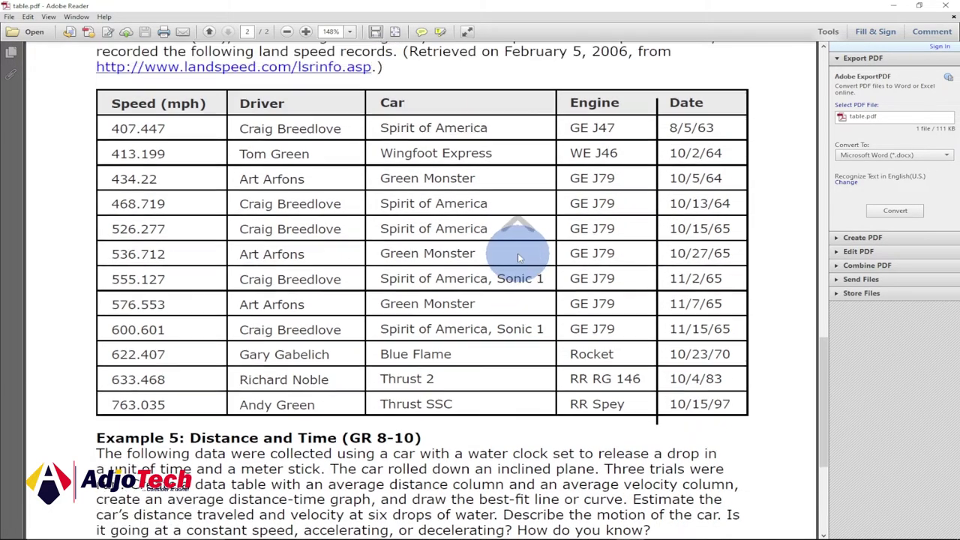
{"action": "scroll", "coordinate": [518, 251], "scroll_direction": "down", "scroll_amount": 2}
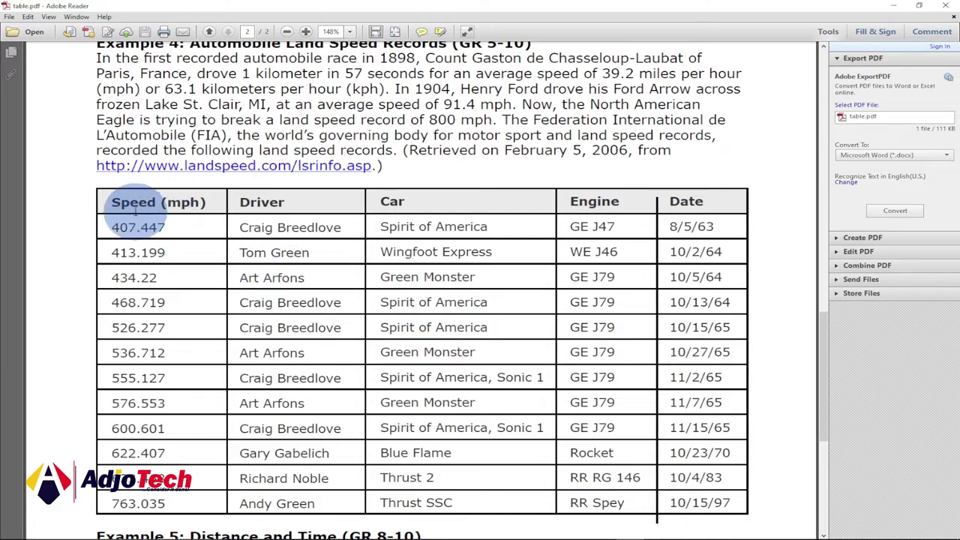
{"action": "scroll", "coordinate": [567, 219], "scroll_direction": "up", "scroll_amount": 9}
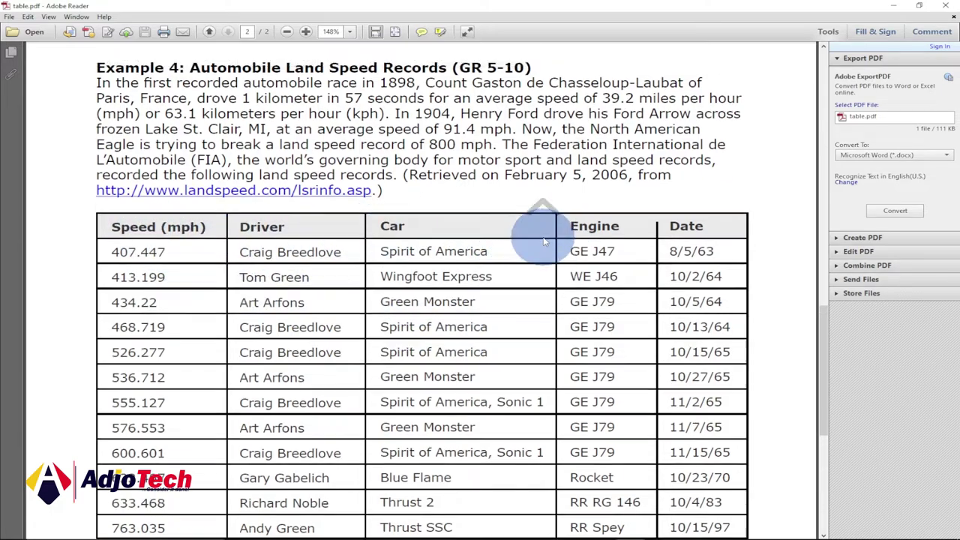
{"action": "scroll", "coordinate": [544, 228], "scroll_direction": "up", "scroll_amount": 2}
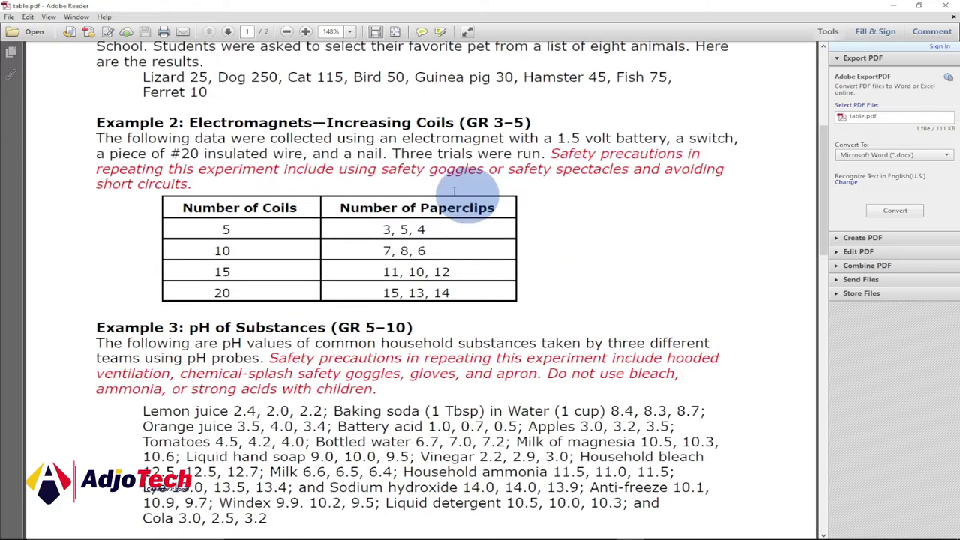
{"action": "scroll", "coordinate": [428, 241], "scroll_direction": "down", "scroll_amount": 7}
{"action": "scroll", "coordinate": [598, 267], "scroll_direction": "down", "scroll_amount": 2}
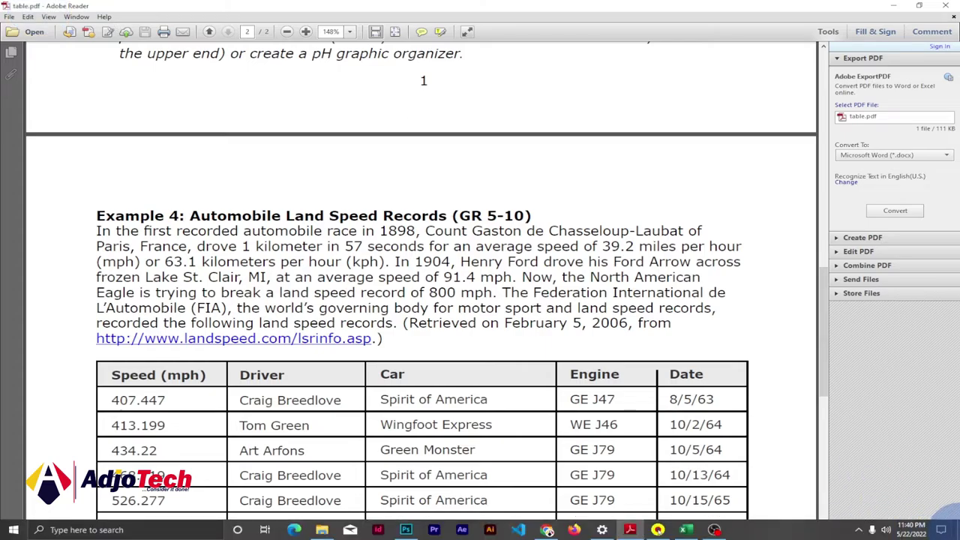
Minimize Adobe Reader and launch Excel with a blank workbook, Book1.
{"action": "left_click", "coordinate": [957, 526]}
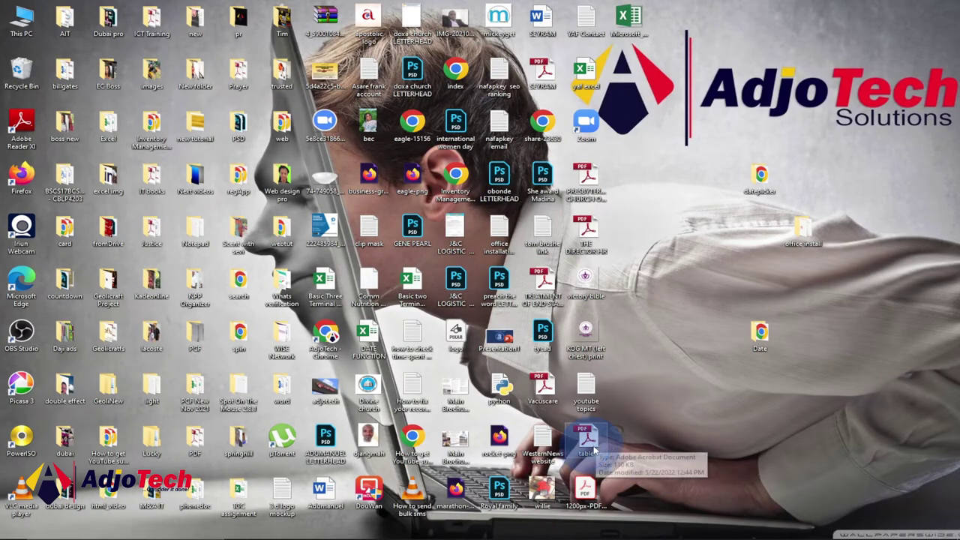
{"action": "mouse_move", "coordinate": [636, 517]}
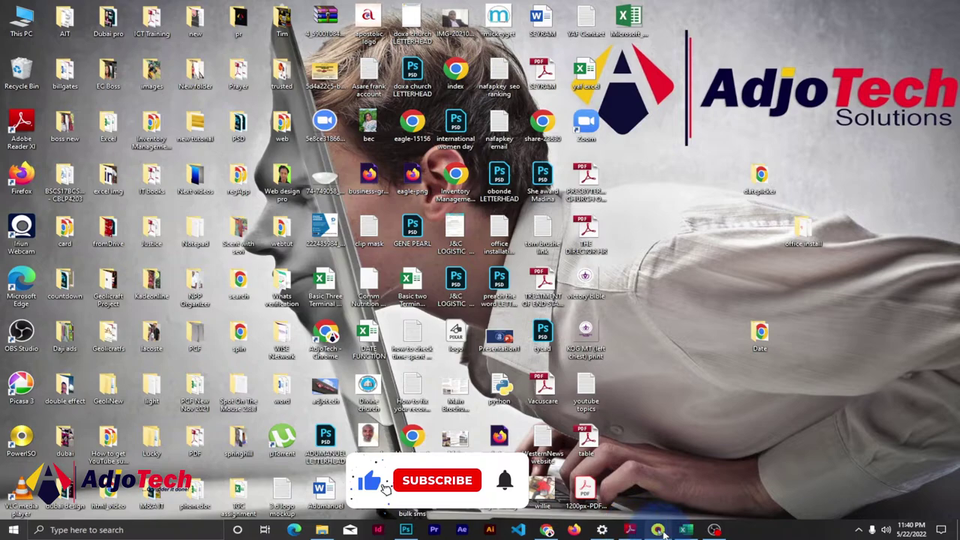
{"action": "left_click", "coordinate": [685, 529]}
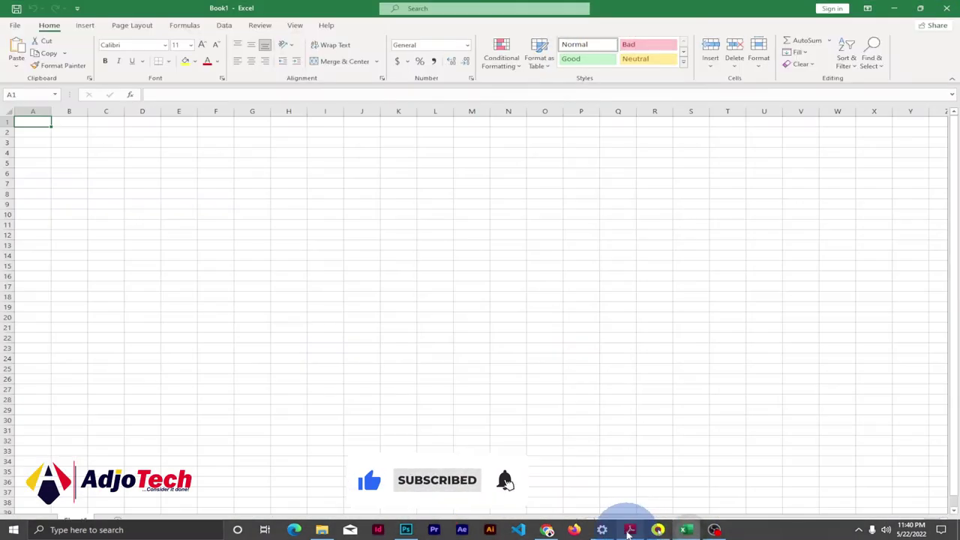
Restore table.pdf, scroll it briefly, then minimize Reader to return to Book1.
{"action": "left_click", "coordinate": [629, 529]}
{"action": "scroll", "coordinate": [389, 391], "scroll_direction": "down", "scroll_amount": 4}
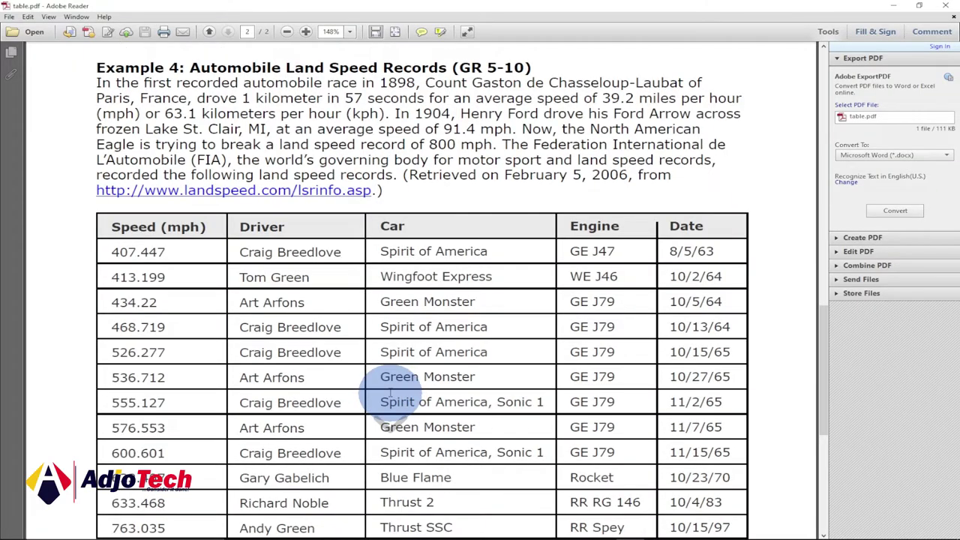
{"action": "scroll", "coordinate": [390, 394], "scroll_direction": "down", "scroll_amount": 2}
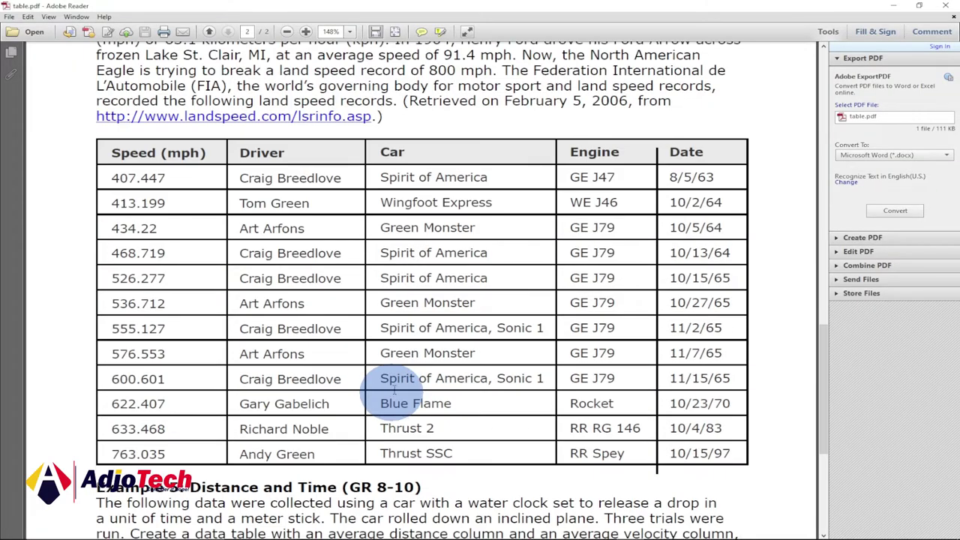
{"action": "left_click", "coordinate": [893, 5]}
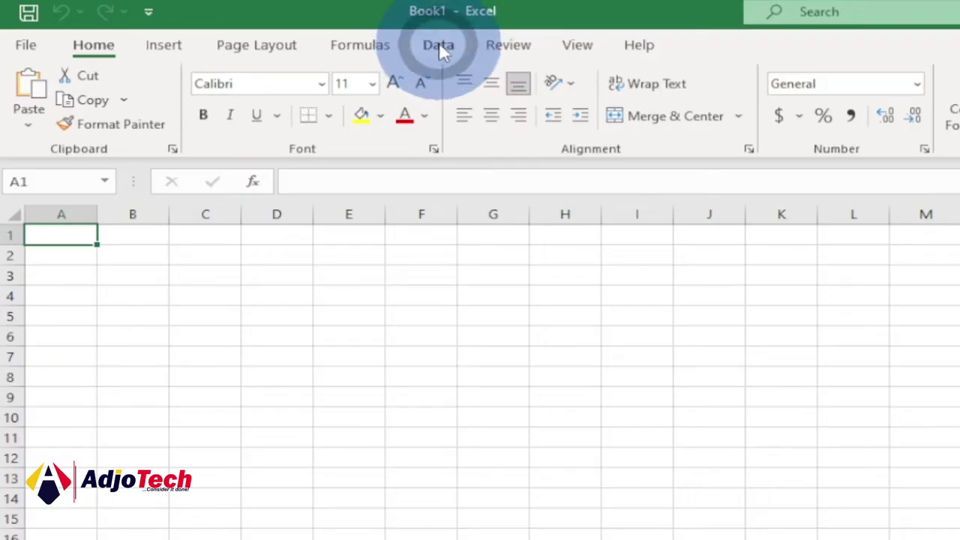
Start a PDF import from the Data tab via Get Data > From File > From PDF.
{"action": "left_click", "coordinate": [224, 25]}
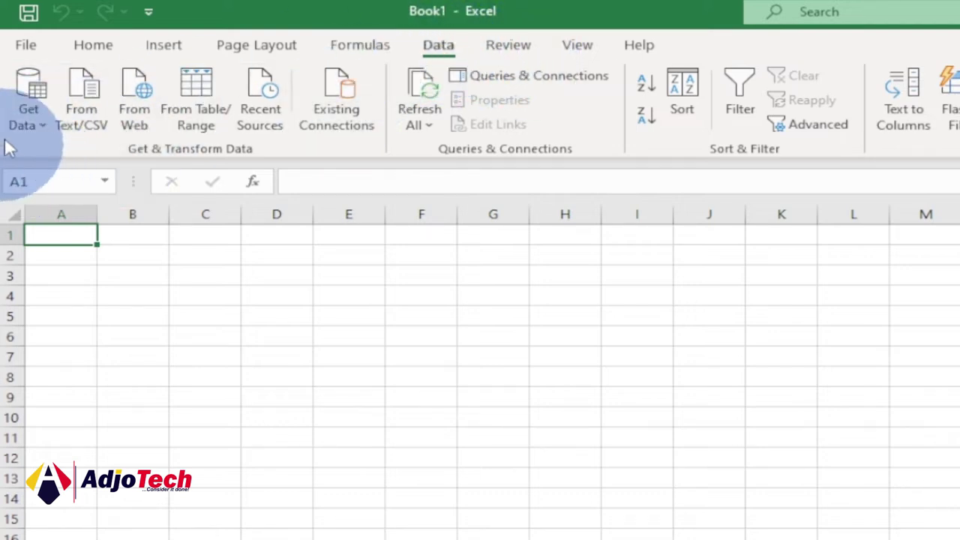
{"action": "left_click", "coordinate": [40, 120]}
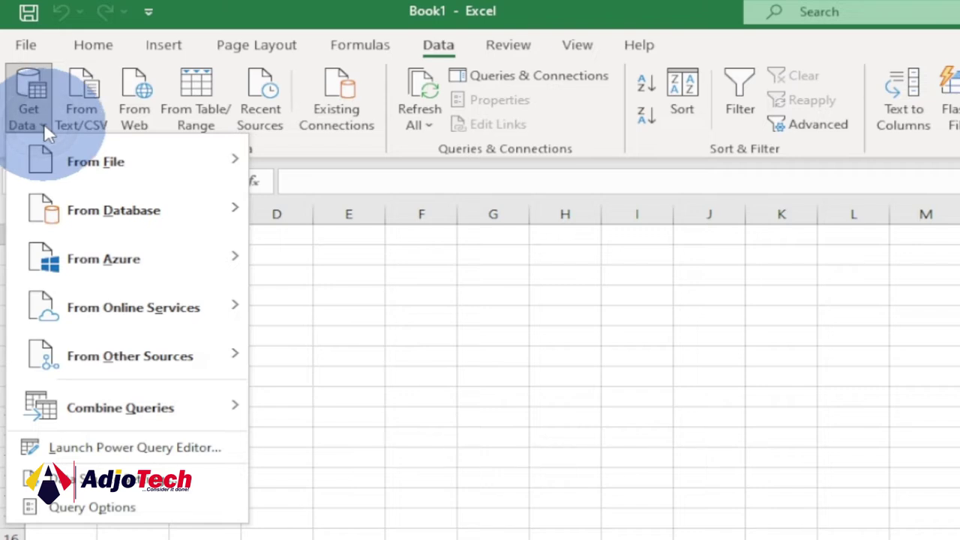
{"action": "mouse_move", "coordinate": [111, 161]}
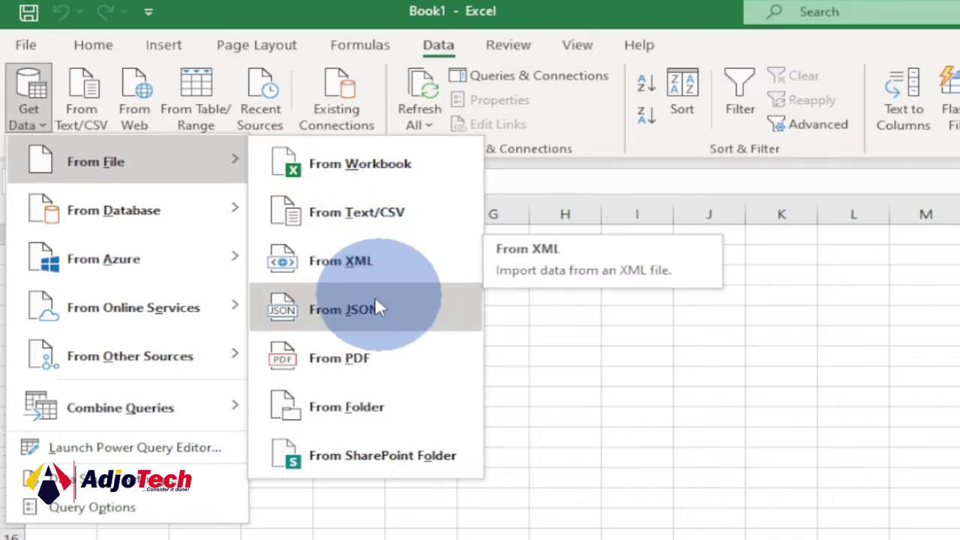
{"action": "left_click", "coordinate": [371, 359]}
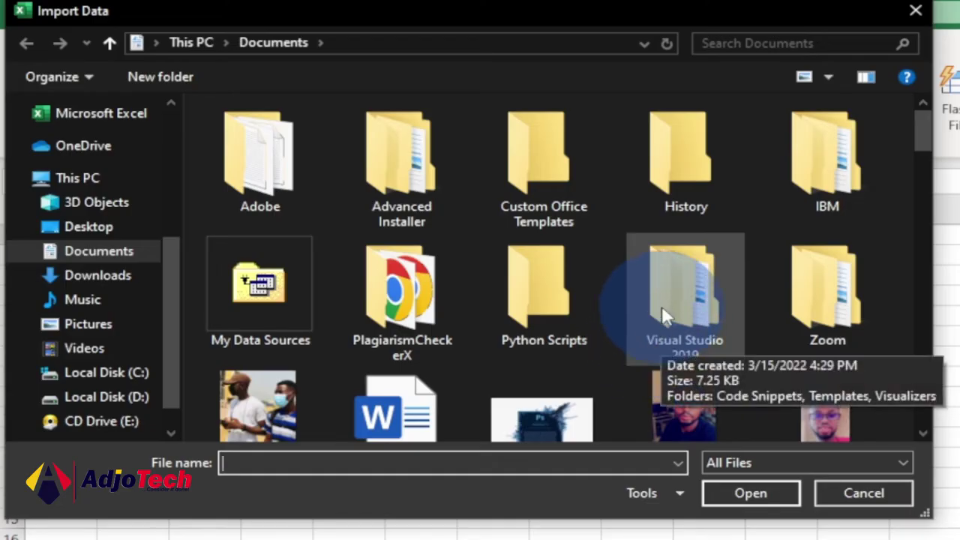
Choose table.pdf from the Desktop in the Import Data dialog and import it.
{"action": "left_click", "coordinate": [103, 233]}
{"action": "scroll", "coordinate": [825, 317], "scroll_direction": "down", "scroll_amount": 5}
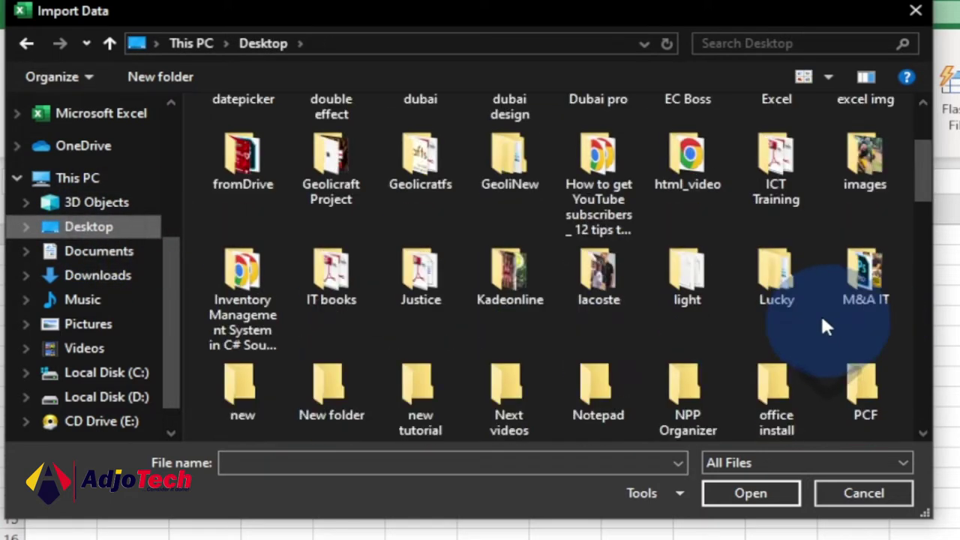
{"action": "scroll", "coordinate": [821, 315], "scroll_direction": "down", "scroll_amount": 5}
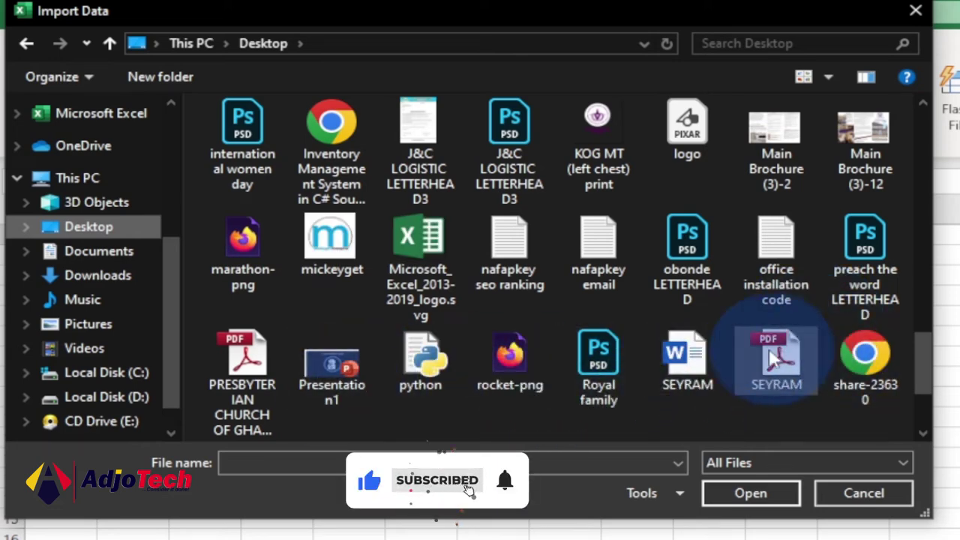
{"action": "scroll", "coordinate": [673, 332], "scroll_direction": "up", "scroll_amount": 4}
{"action": "scroll", "coordinate": [791, 300], "scroll_direction": "down", "scroll_amount": 2}
{"action": "scroll", "coordinate": [791, 300], "scroll_direction": "down", "scroll_amount": 2}
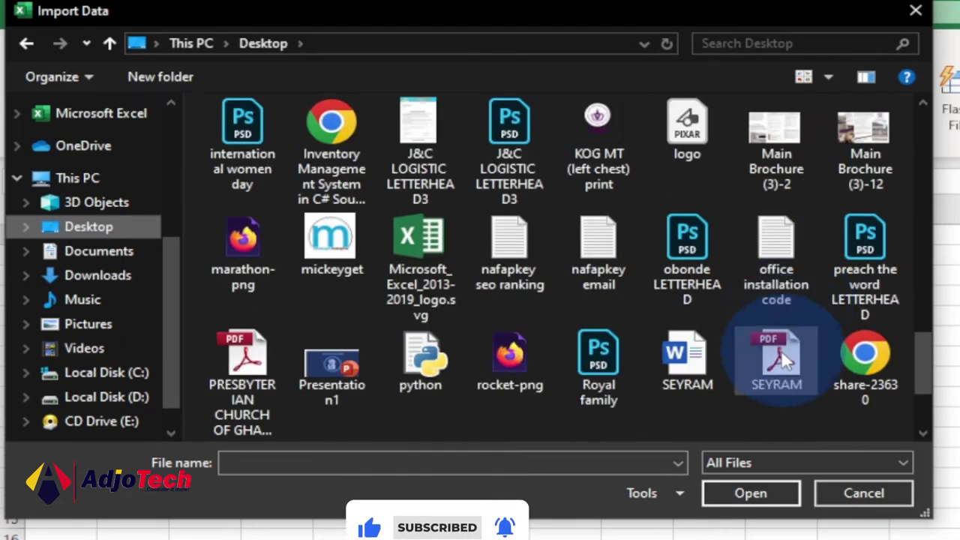
{"action": "scroll", "coordinate": [923, 376], "scroll_direction": "down", "scroll_amount": 2}
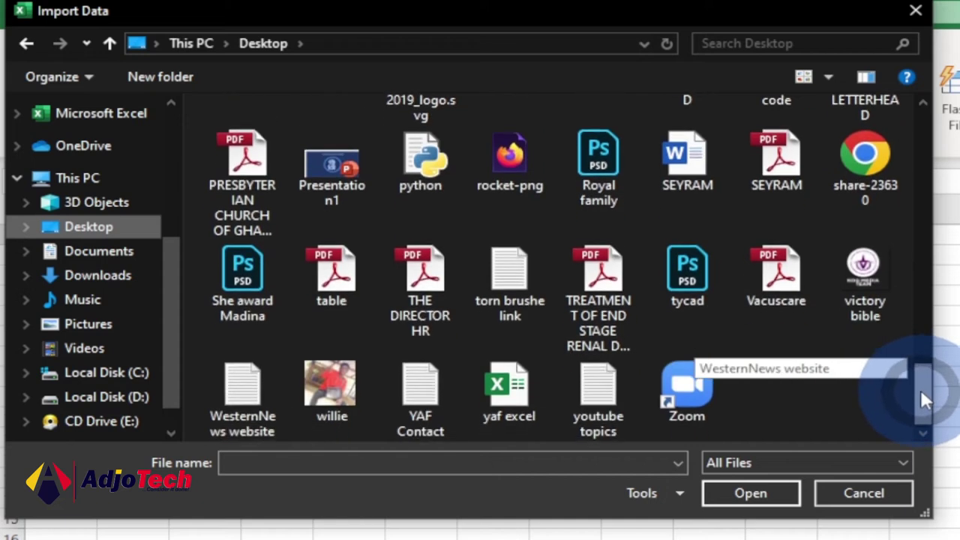
{"action": "left_click", "coordinate": [345, 294]}
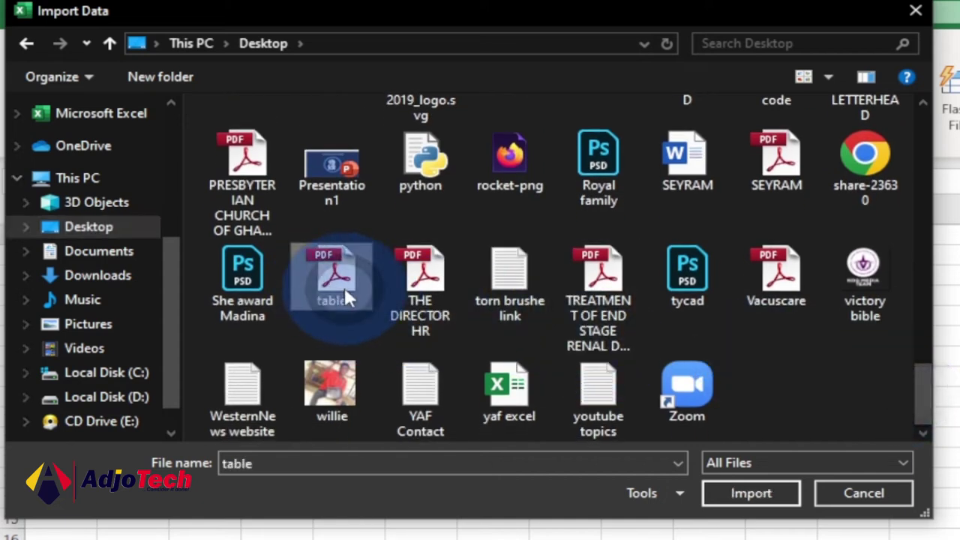
{"action": "left_click", "coordinate": [751, 494]}
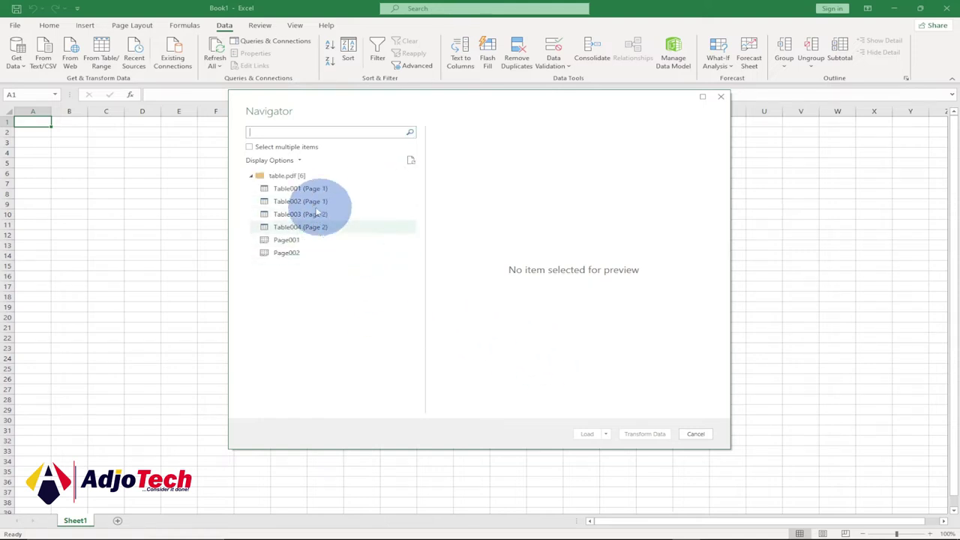
Preview Page001, Table001, Table002 and Table003 in the Navigator, then bring up table.pdf in Reader.
{"action": "left_click", "coordinate": [305, 243]}
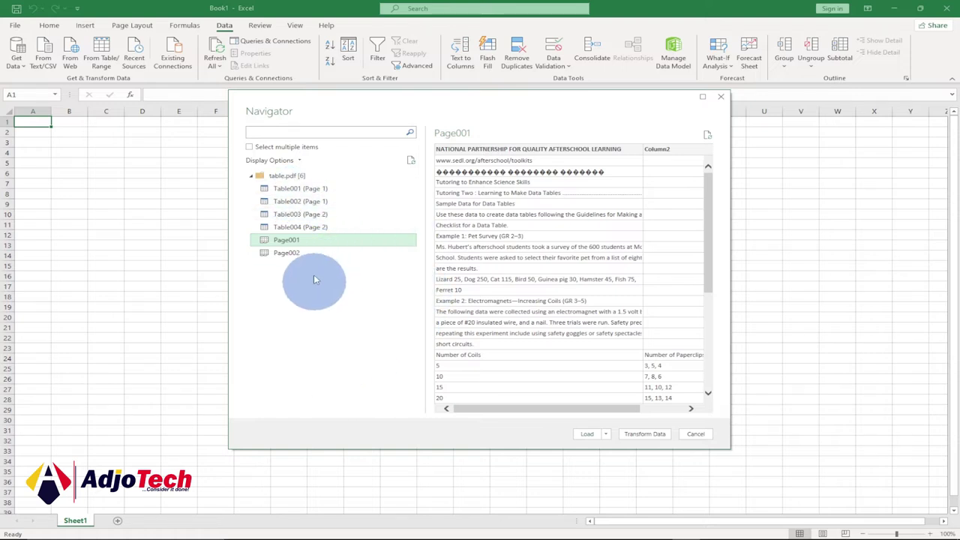
{"action": "left_click", "coordinate": [311, 190]}
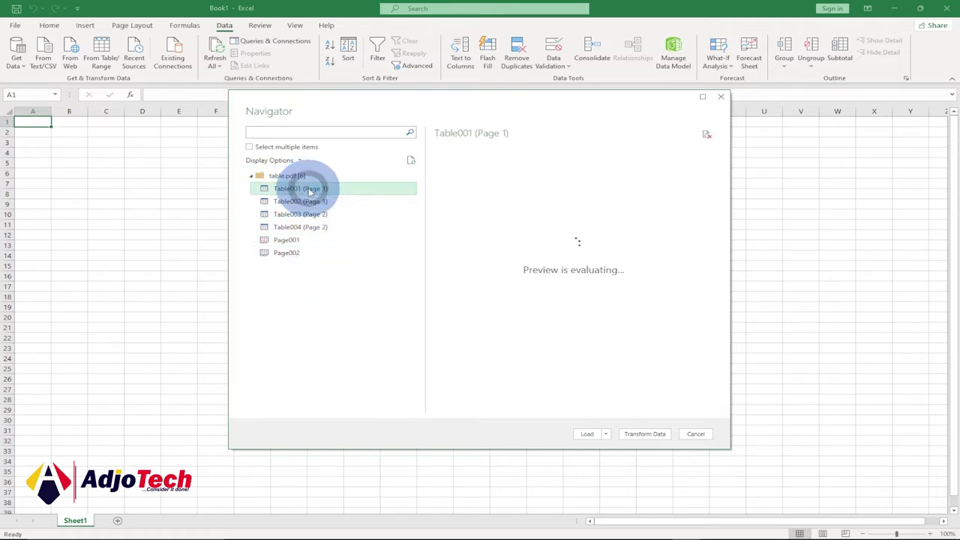
{"action": "left_click", "coordinate": [313, 202]}
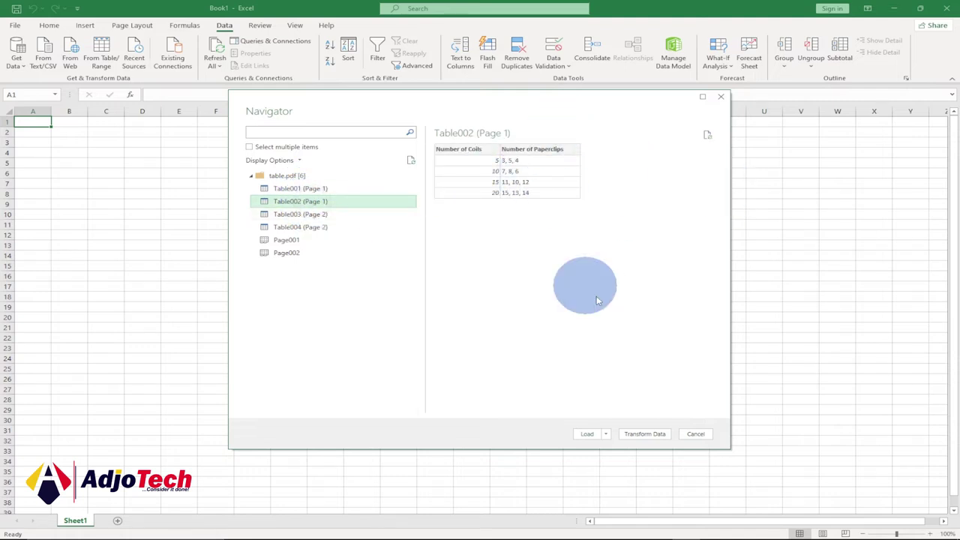
{"action": "left_click", "coordinate": [313, 216]}
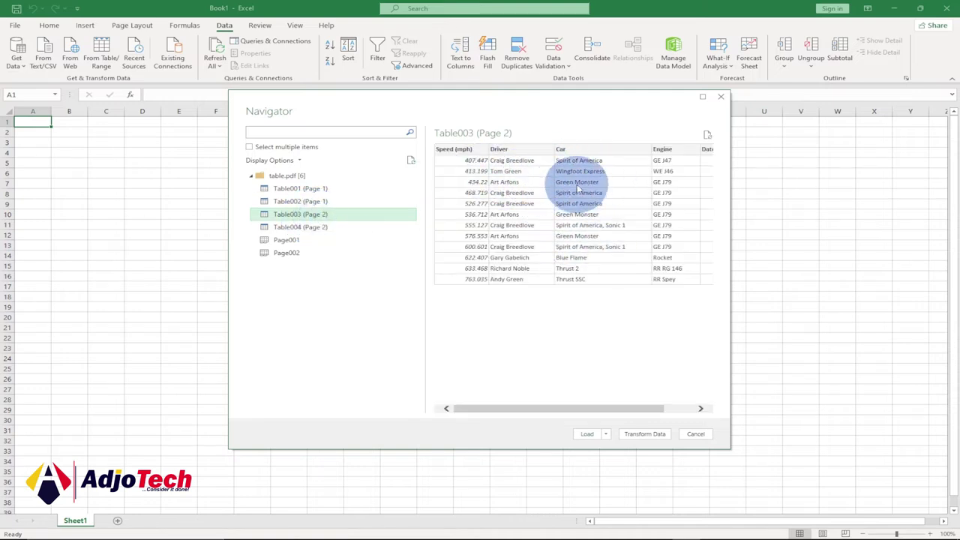
{"action": "mouse_move", "coordinate": [601, 525]}
{"action": "left_click", "coordinate": [631, 530]}
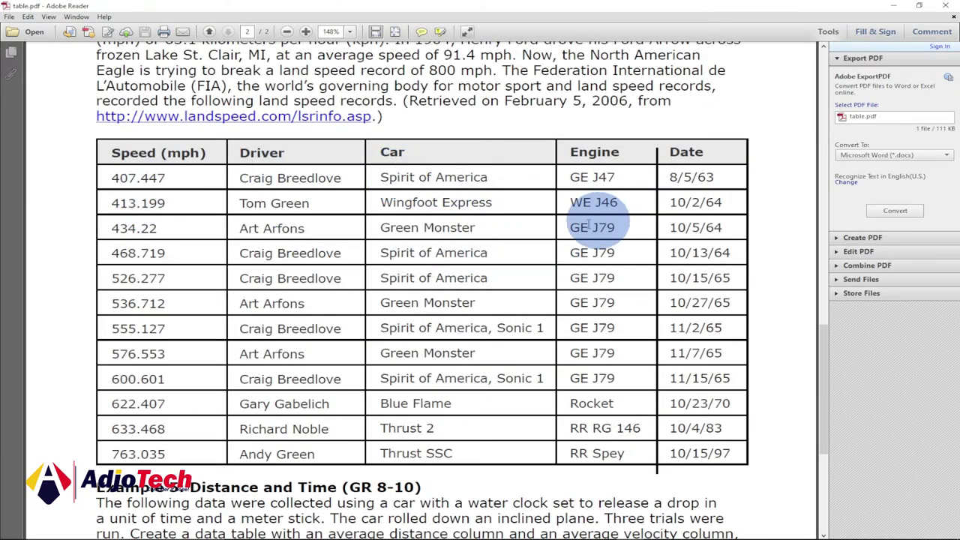
Scroll through table.pdf's coils and speed record tables, then return to Excel's Navigator.
{"action": "scroll", "coordinate": [590, 214], "scroll_direction": "up", "scroll_amount": 10}
{"action": "scroll", "coordinate": [555, 210], "scroll_direction": "up", "scroll_amount": 3}
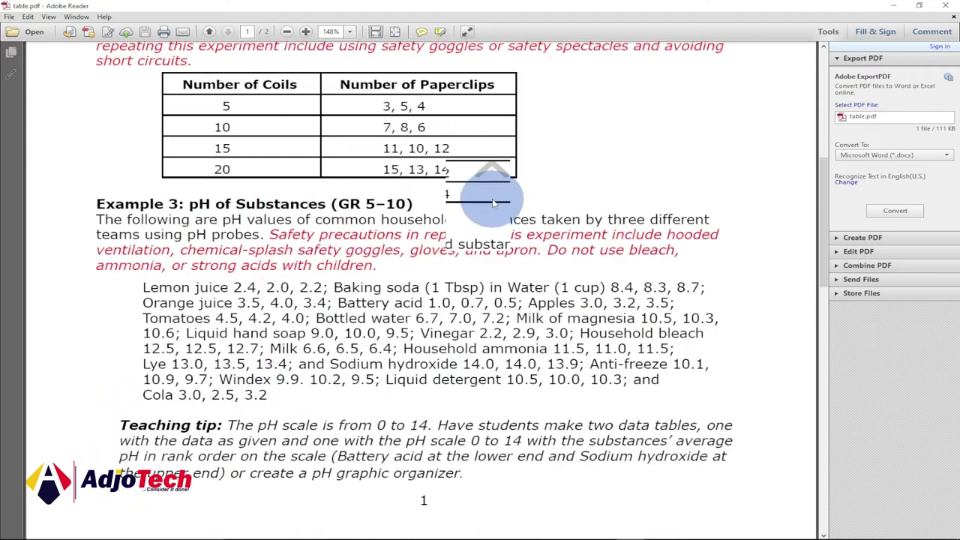
{"action": "scroll", "coordinate": [574, 275], "scroll_direction": "down", "scroll_amount": 4}
{"action": "scroll", "coordinate": [582, 272], "scroll_direction": "down", "scroll_amount": 15}
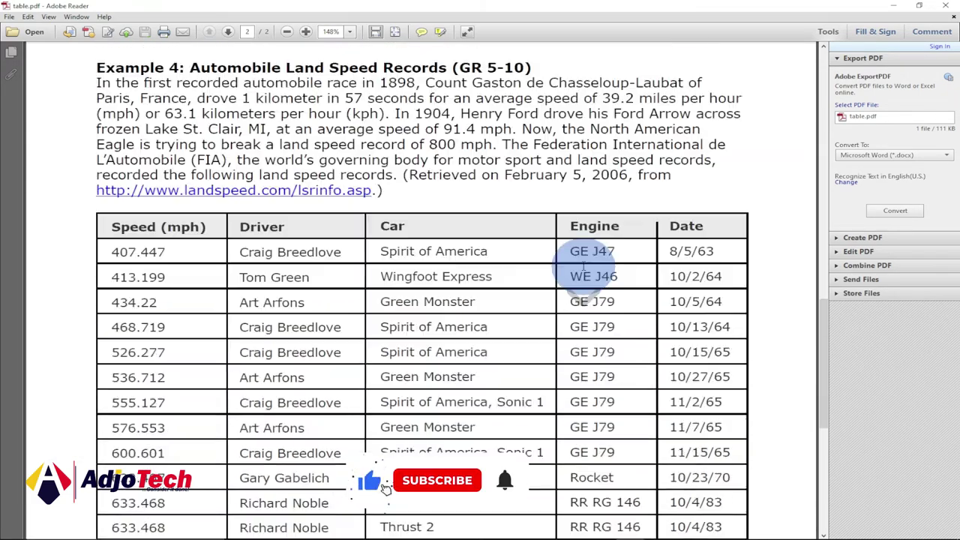
{"action": "left_click", "coordinate": [681, 529]}
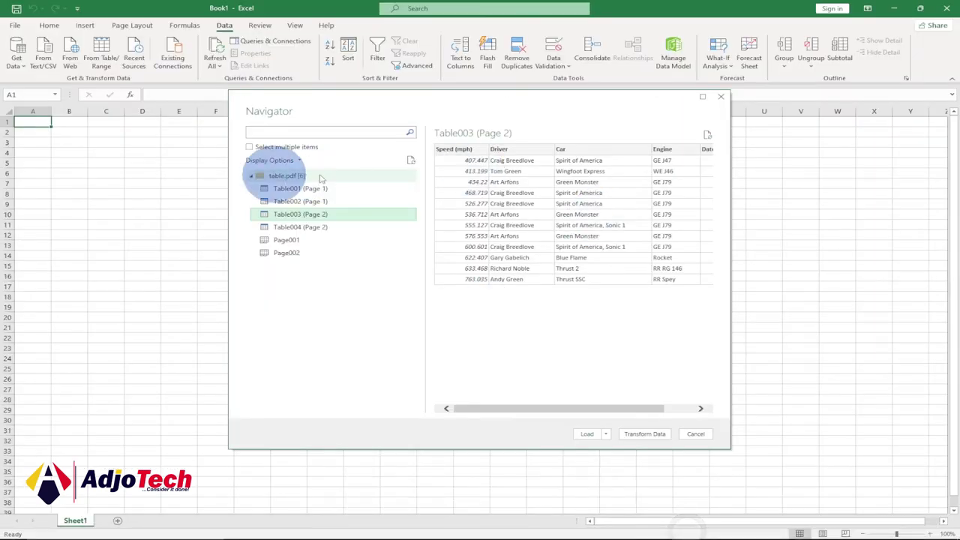
Select Table003 (Page 2) as a single table and load it into a new worksheet.
{"action": "left_click", "coordinate": [250, 148]}
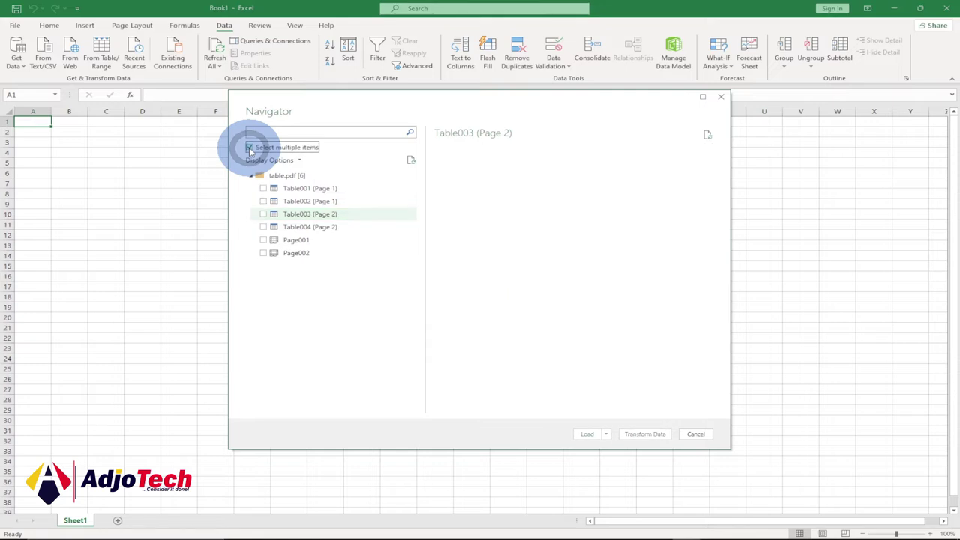
{"action": "left_click", "coordinate": [263, 202]}
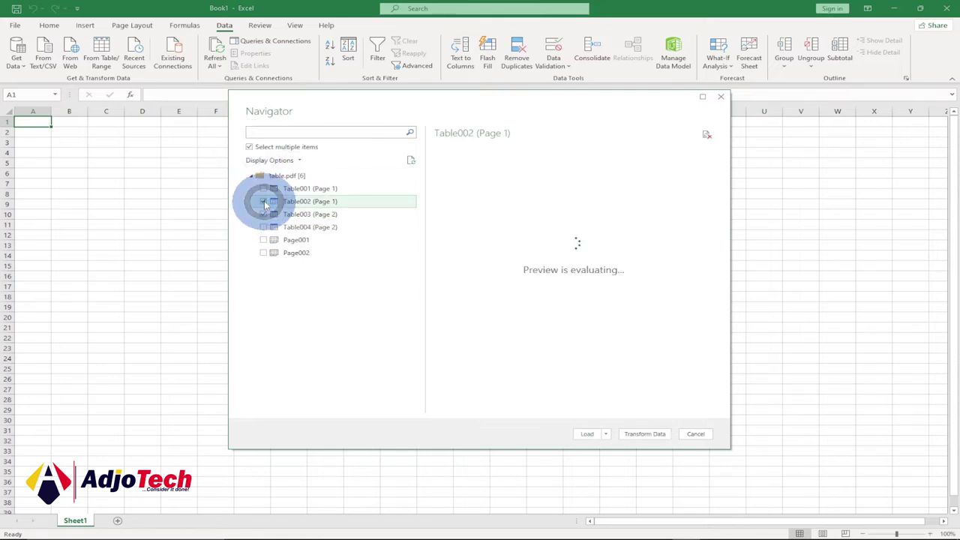
{"action": "left_click", "coordinate": [249, 148]}
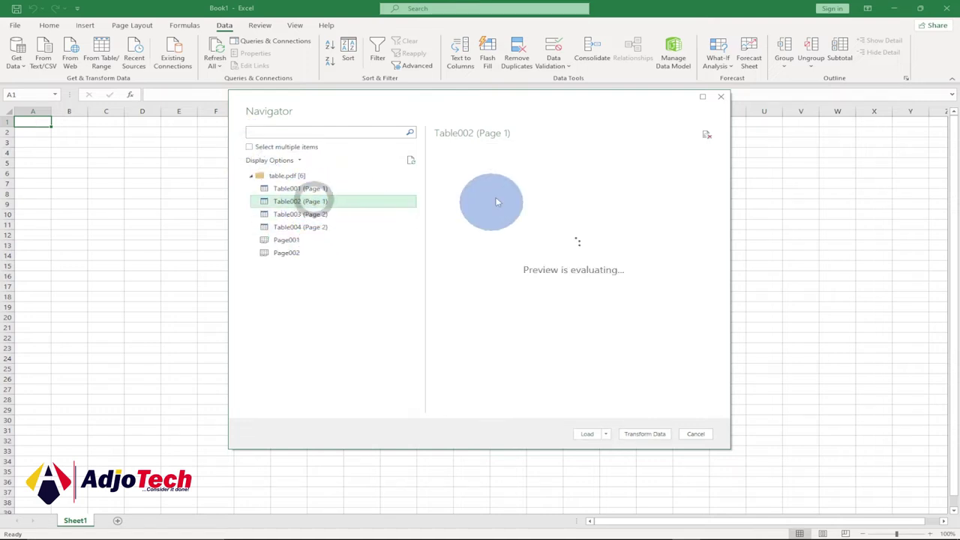
{"action": "left_click", "coordinate": [298, 215]}
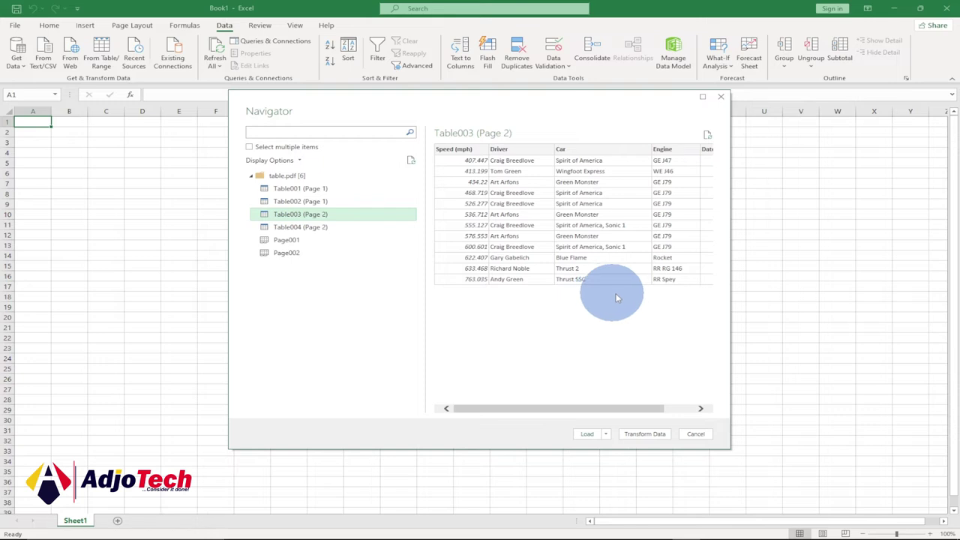
{"action": "left_click", "coordinate": [587, 435]}
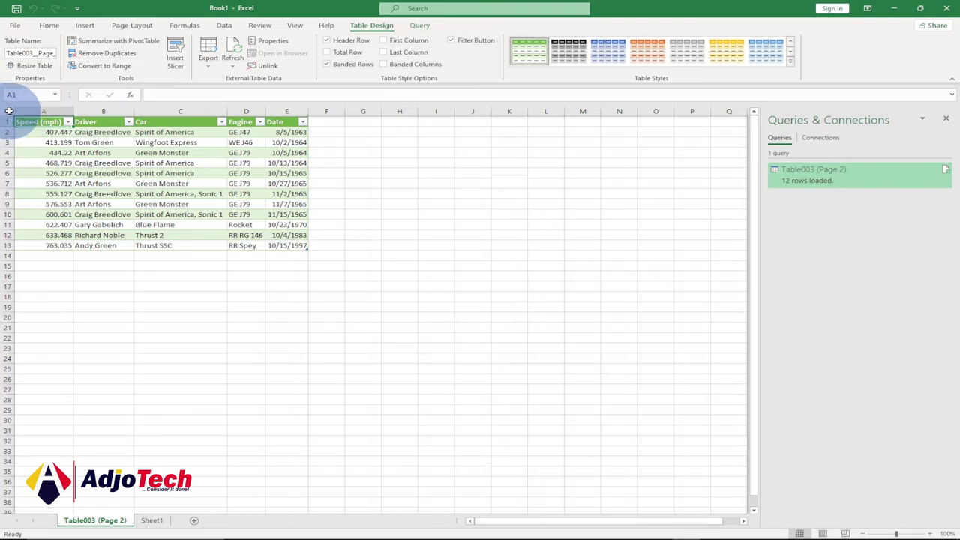
Make every row on the sheet taller and the columns wider.
{"action": "left_click", "coordinate": [9, 110]}
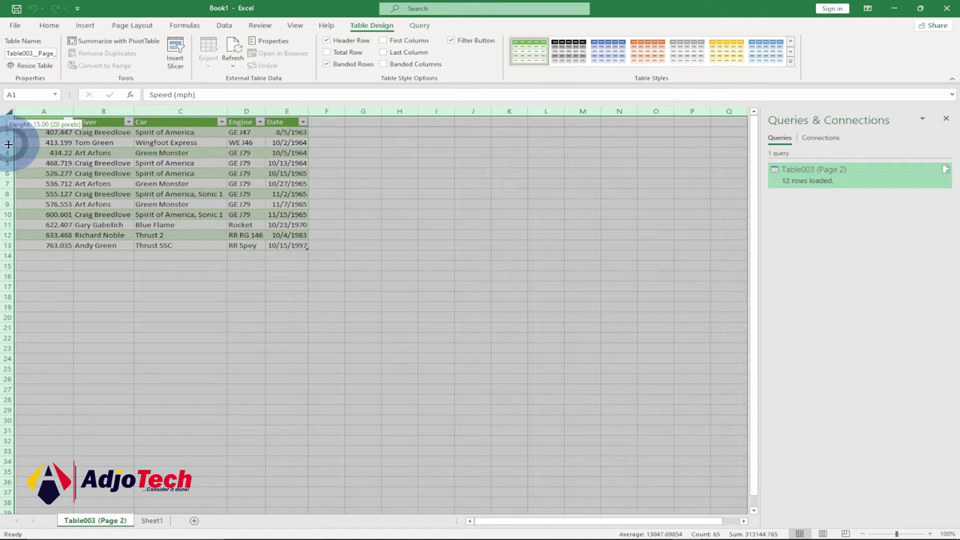
{"action": "left_click_drag", "start_coordinate": [6, 147], "coordinate": [150, 157]}
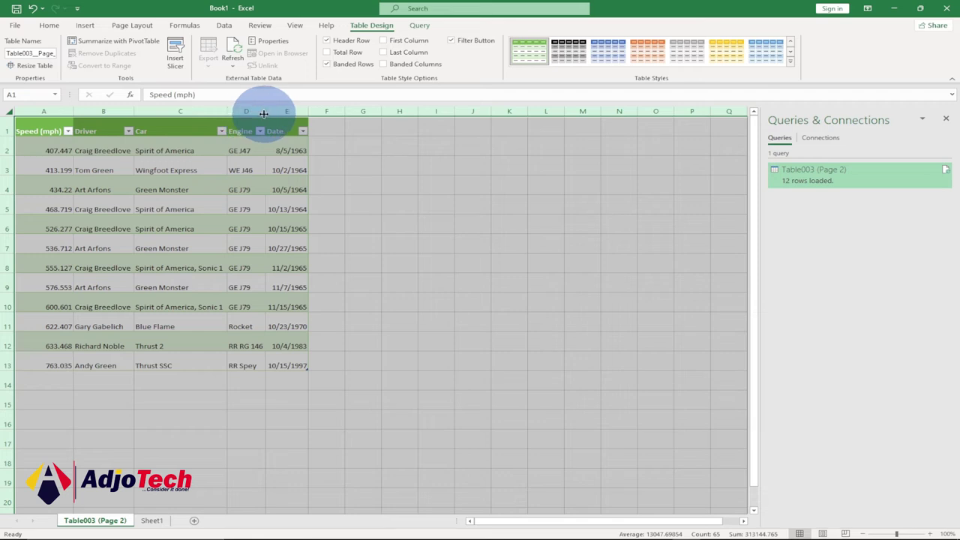
{"action": "left_click_drag", "start_coordinate": [264, 113], "coordinate": [280, 113]}
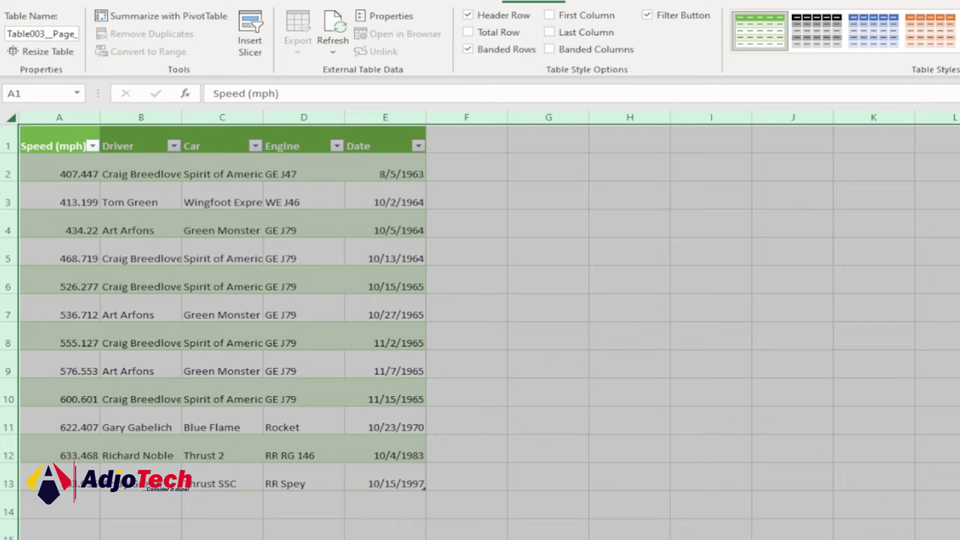
{"action": "left_click", "coordinate": [244, 290]}
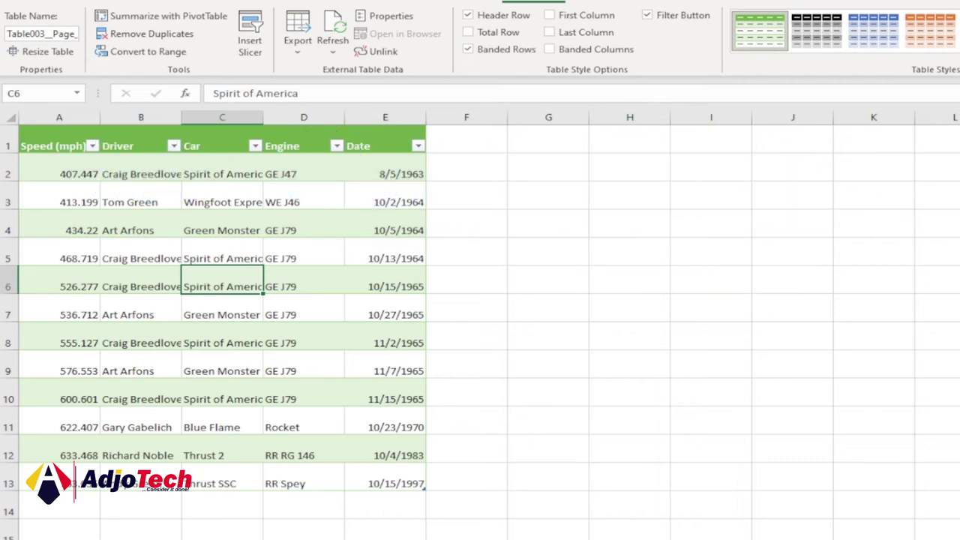
Select the table's header row A1:E1.
{"action": "scroll", "coordinate": [480, 323], "scroll_direction": "up", "scroll_amount": 1, "text": "ctrl"}
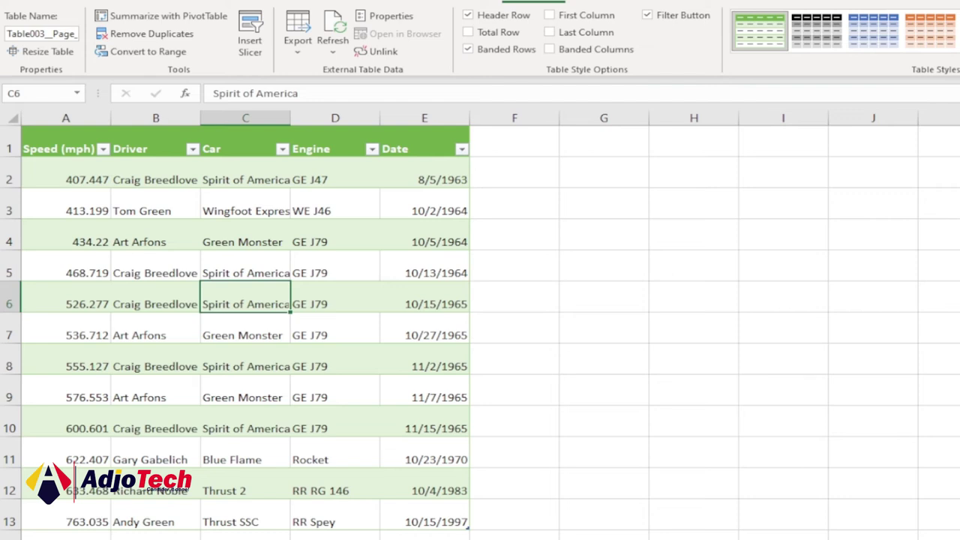
{"action": "scroll", "coordinate": [480, 323], "scroll_direction": "up", "scroll_amount": 1, "text": "ctrl"}
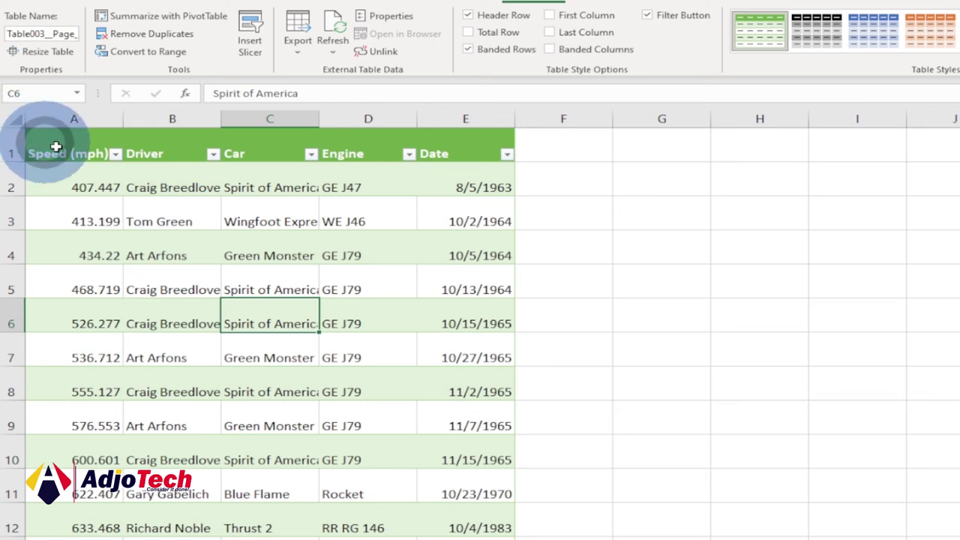
{"action": "left_click_drag", "start_coordinate": [56, 147], "coordinate": [465, 153]}
Apply the black-and-grey banded style from the Table Design gallery to the speed records table.
{"action": "left_click", "coordinate": [816, 33]}
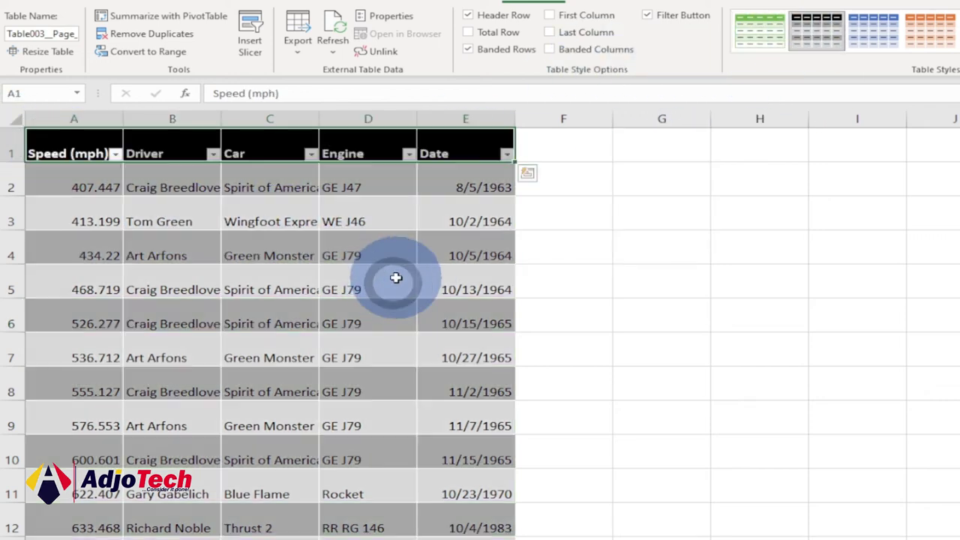